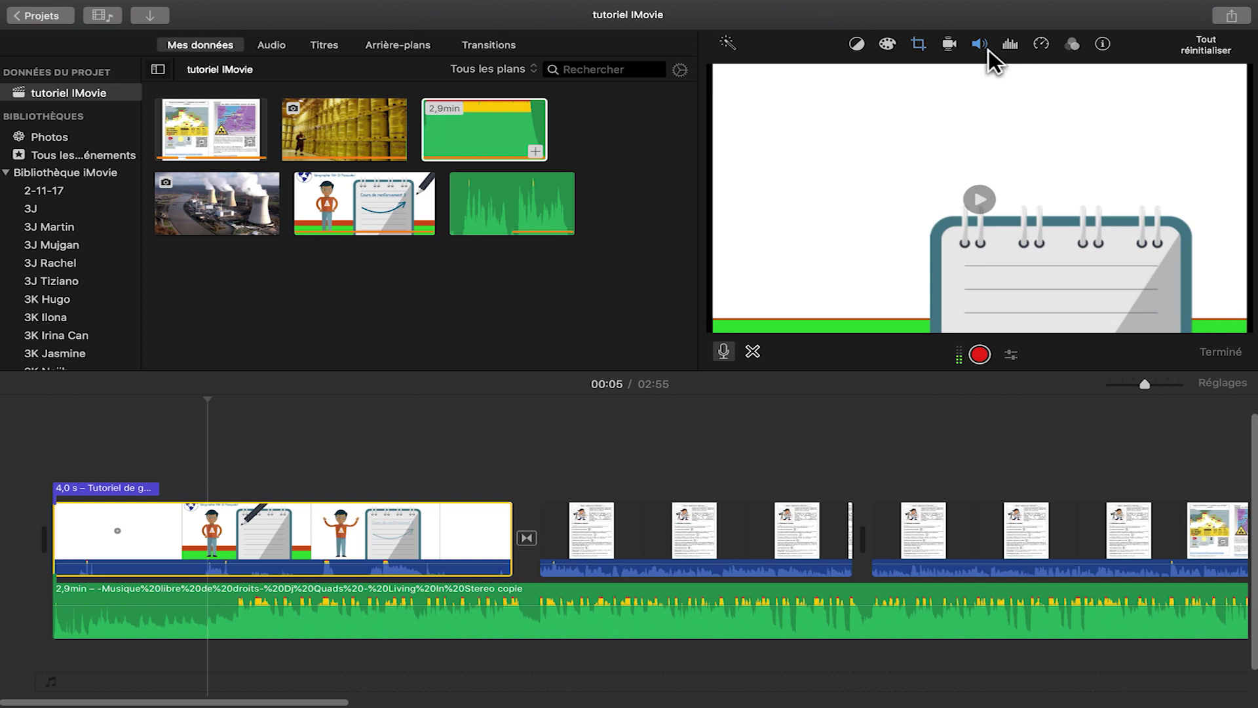
- Set the opening clip's volume to 92 % and enable lowering the volume of other clips
{"action": "left_click", "coordinate": [989, 49]}
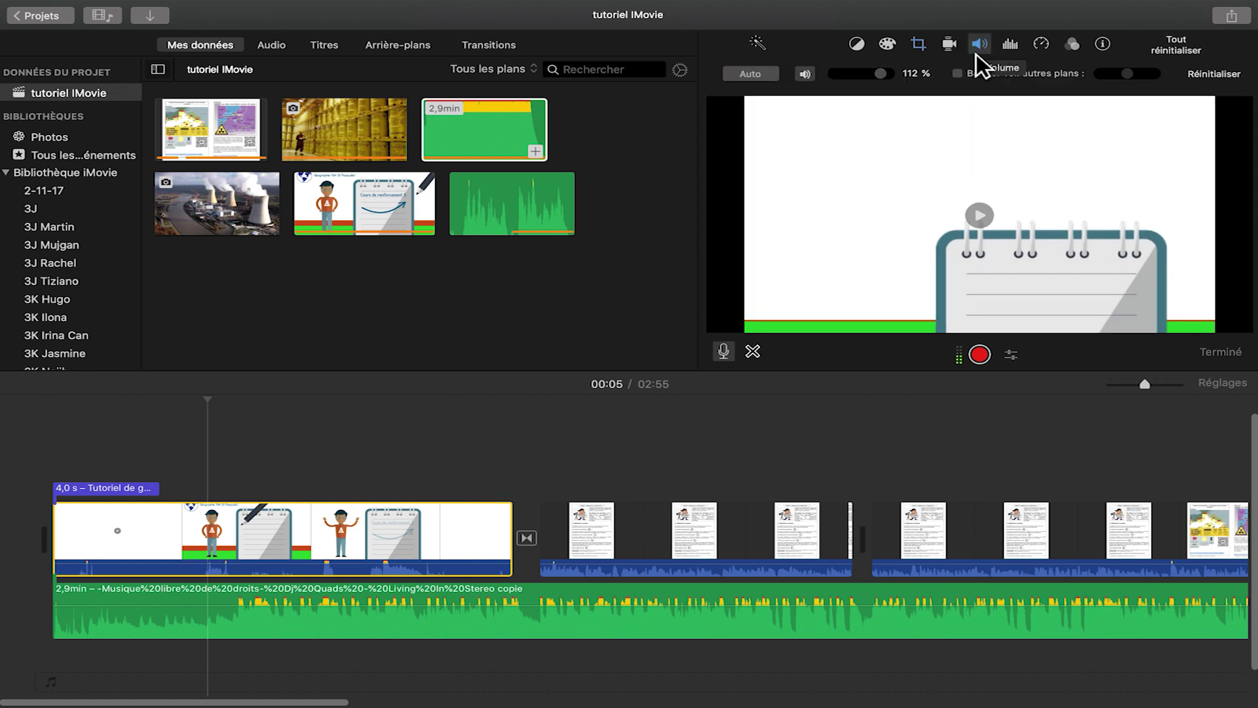
{"action": "mouse_move", "coordinate": [901, 78]}
{"action": "left_mouse_down"}
{"action": "mouse_move", "coordinate": [862, 81]}
{"action": "mouse_move", "coordinate": [923, 84]}
{"action": "mouse_move", "coordinate": [856, 80]}
{"action": "mouse_move", "coordinate": [883, 83]}
{"action": "left_mouse_up"}
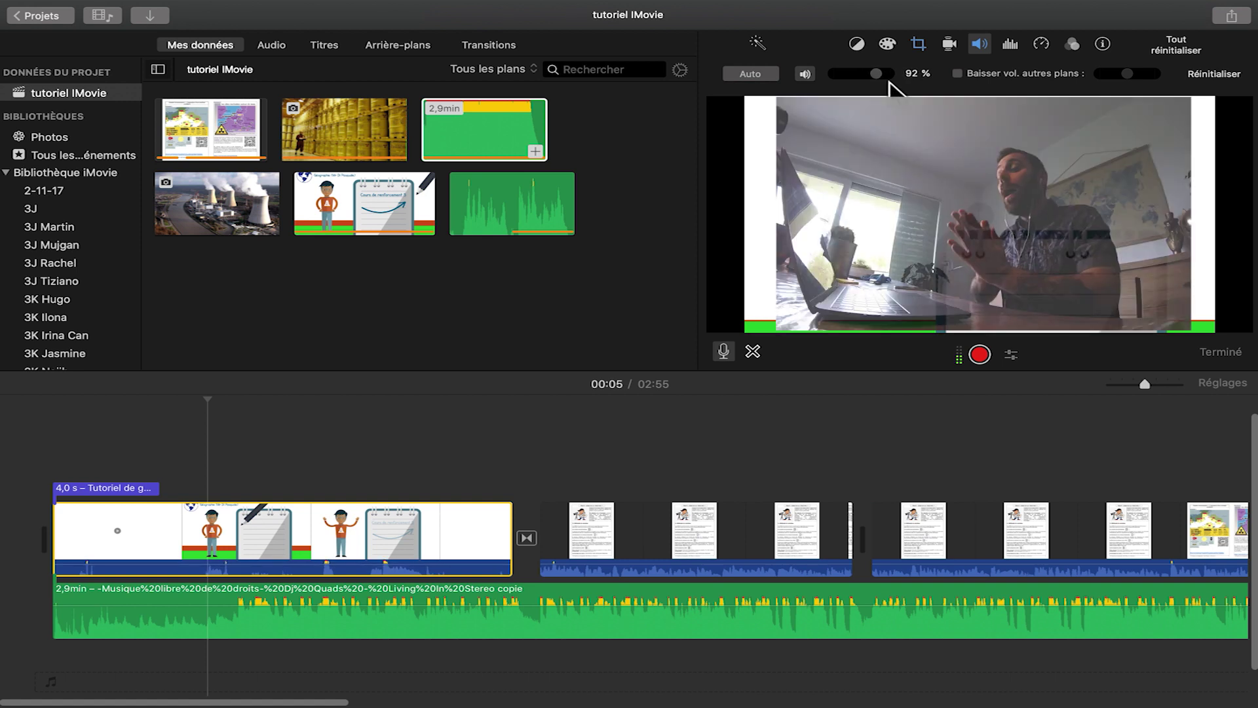
{"action": "left_click", "coordinate": [971, 80]}
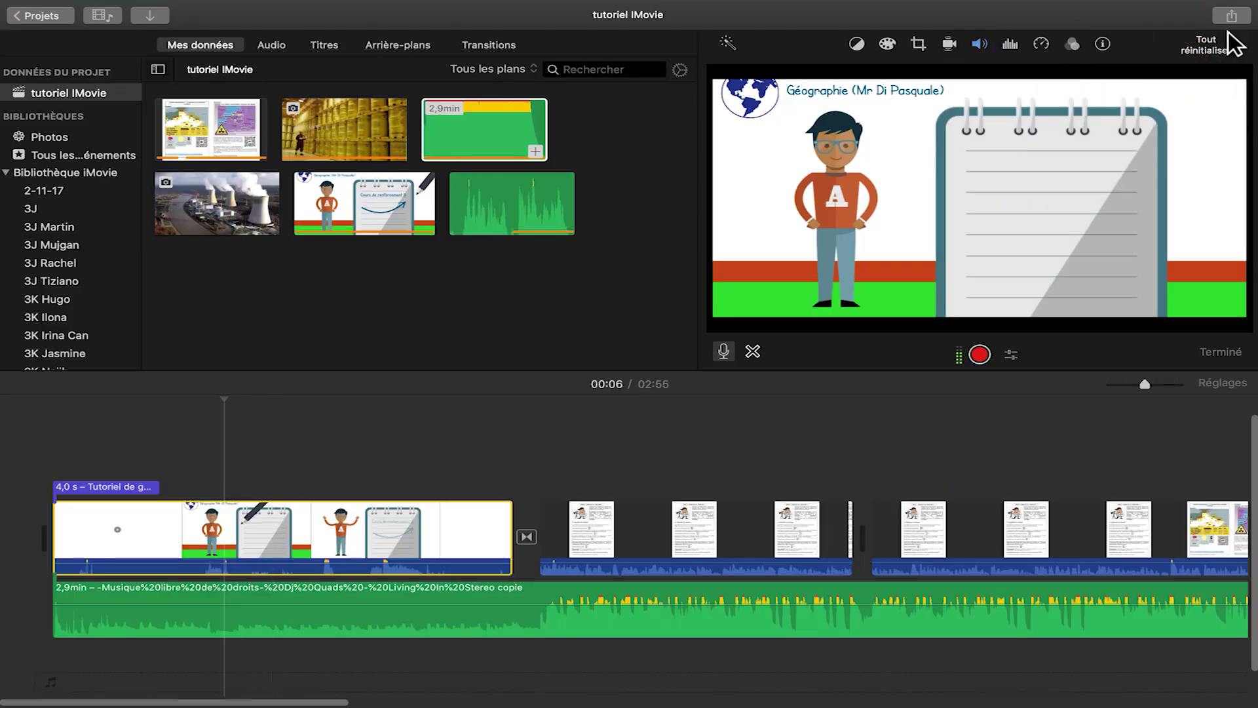
- Enable background noise reduction for the opening clip and adjust its strength
{"action": "left_click", "coordinate": [1022, 49]}
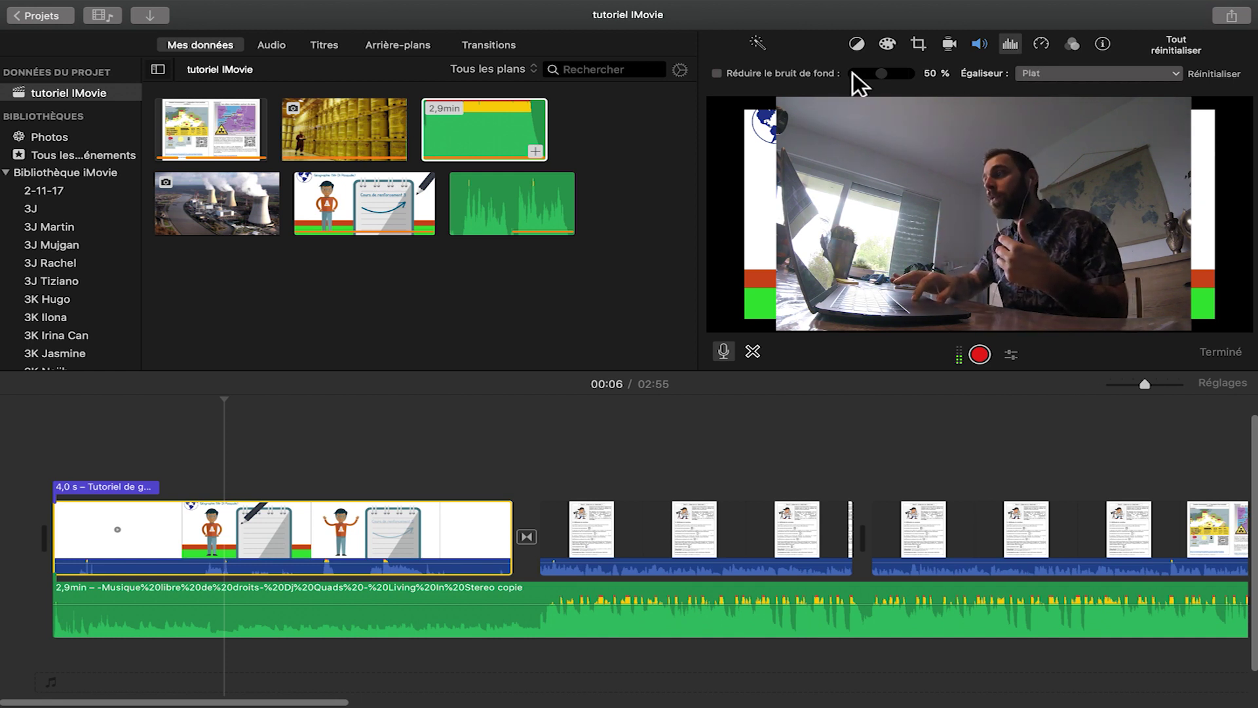
{"action": "left_click", "coordinate": [729, 77]}
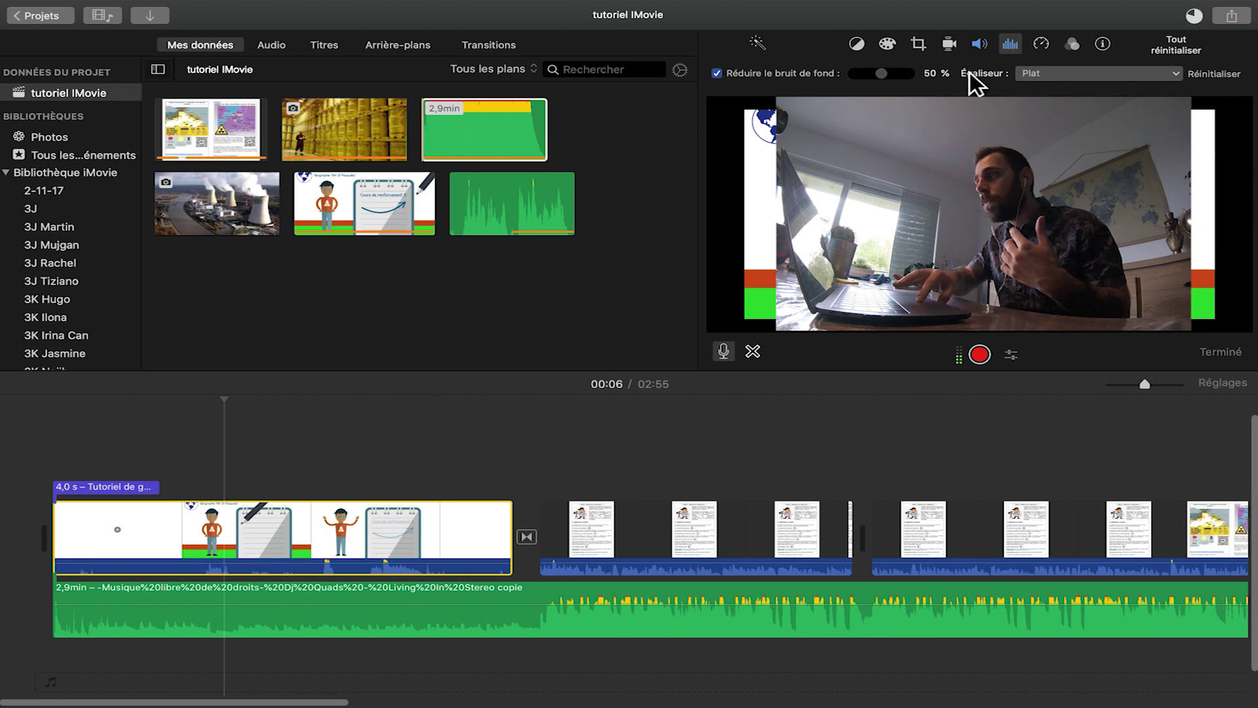
{"action": "left_click_drag", "start_coordinate": [904, 82], "coordinate": [903, 82]}
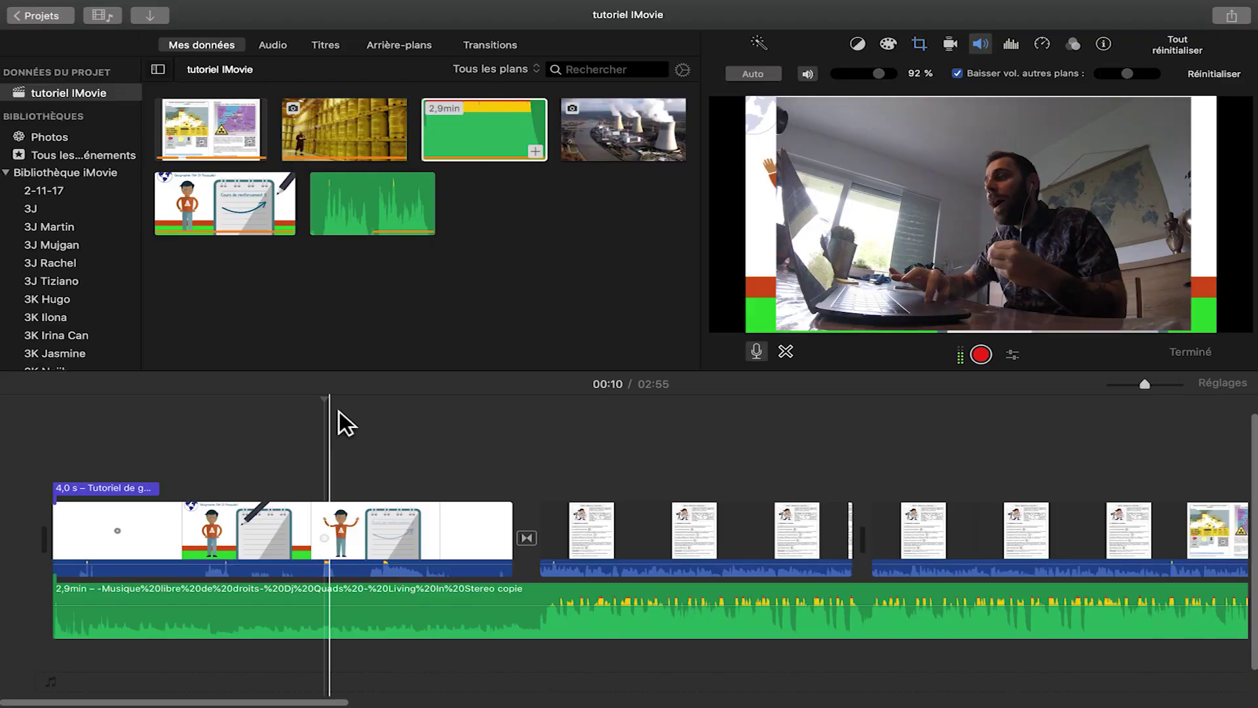
- Crop the opening clip to fill with its upper-left area around the character's head and torso, and preview the framing
{"action": "left_click", "coordinate": [931, 49]}
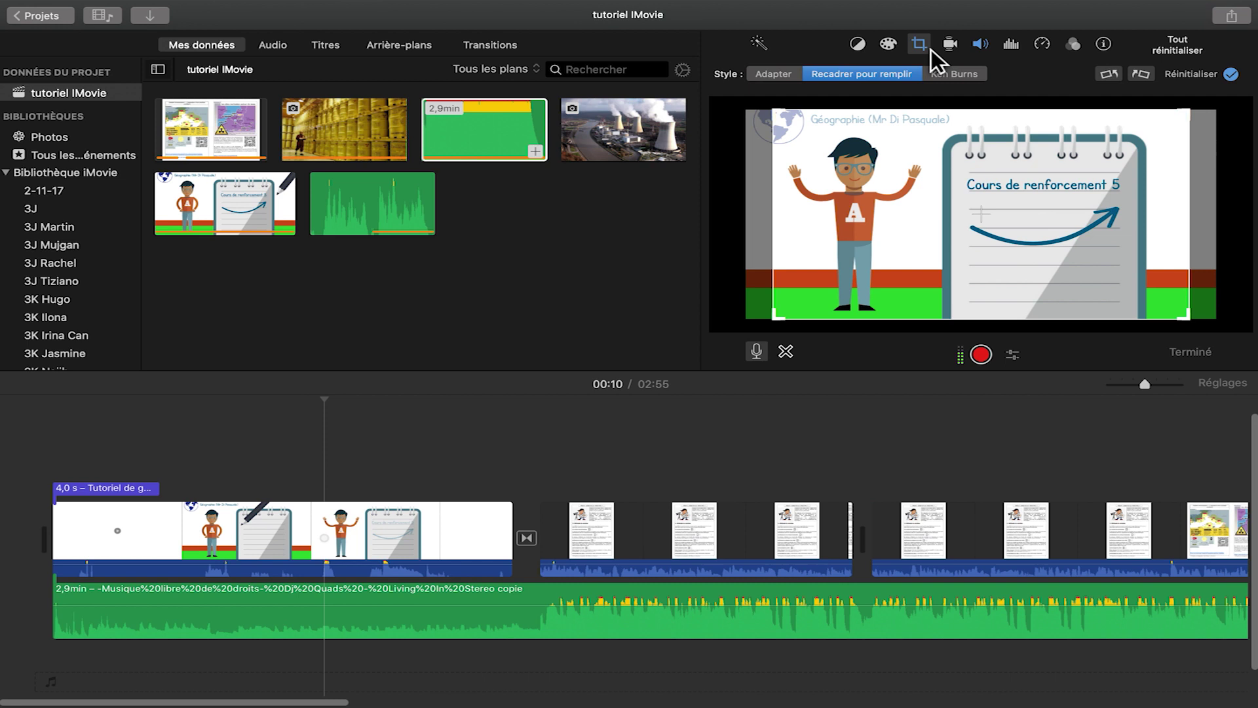
{"action": "left_click", "coordinate": [780, 74]}
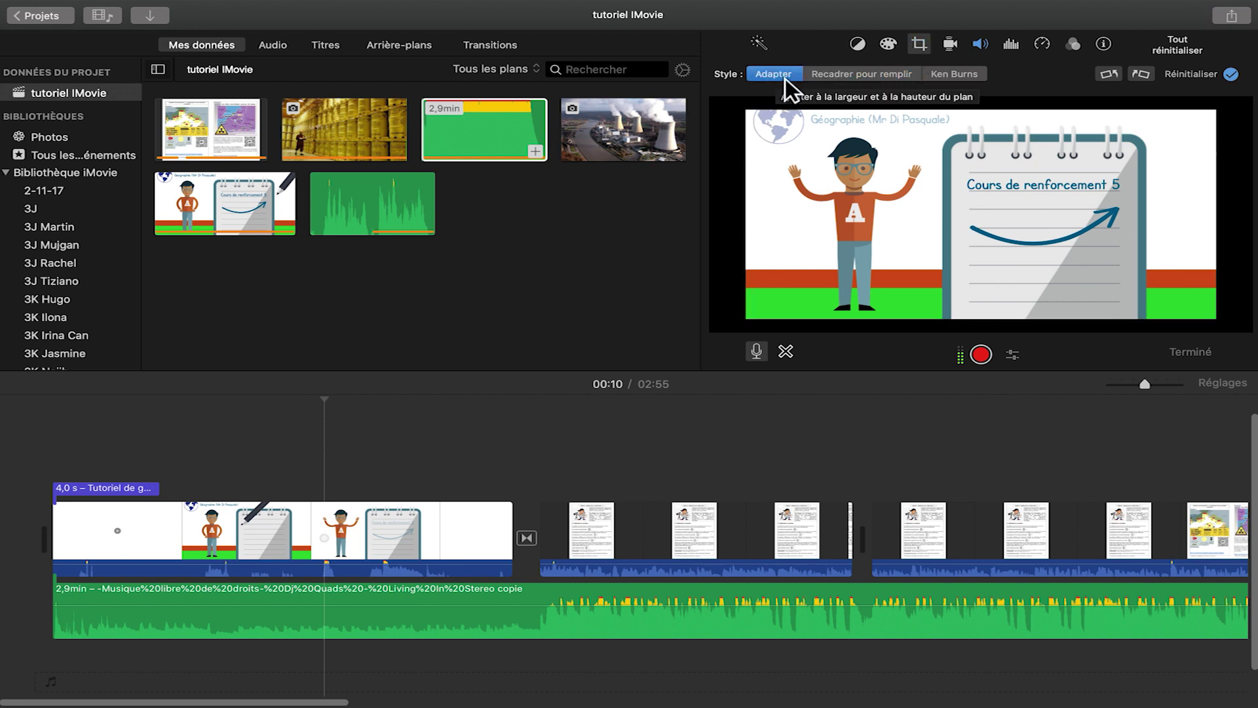
{"action": "left_click", "coordinate": [867, 76]}
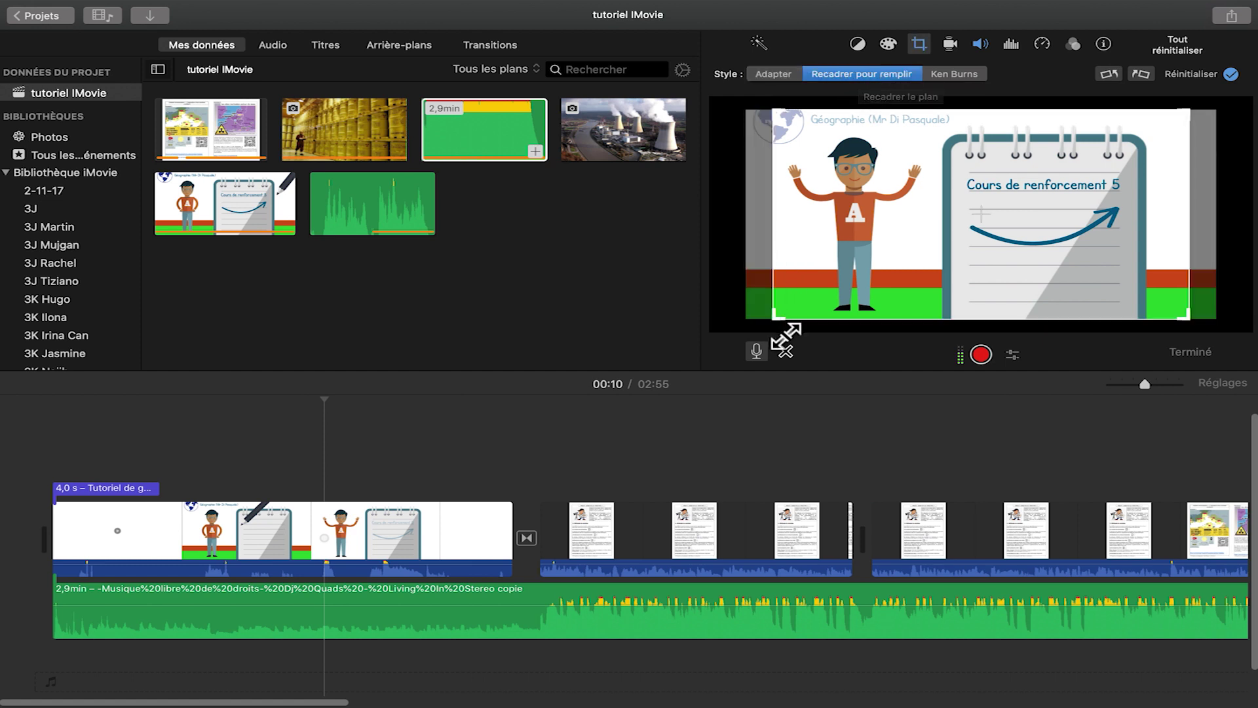
{"action": "left_click_drag", "start_coordinate": [780, 331], "coordinate": [951, 249]}
{"action": "left_click_drag", "start_coordinate": [1124, 223], "coordinate": [911, 185]}
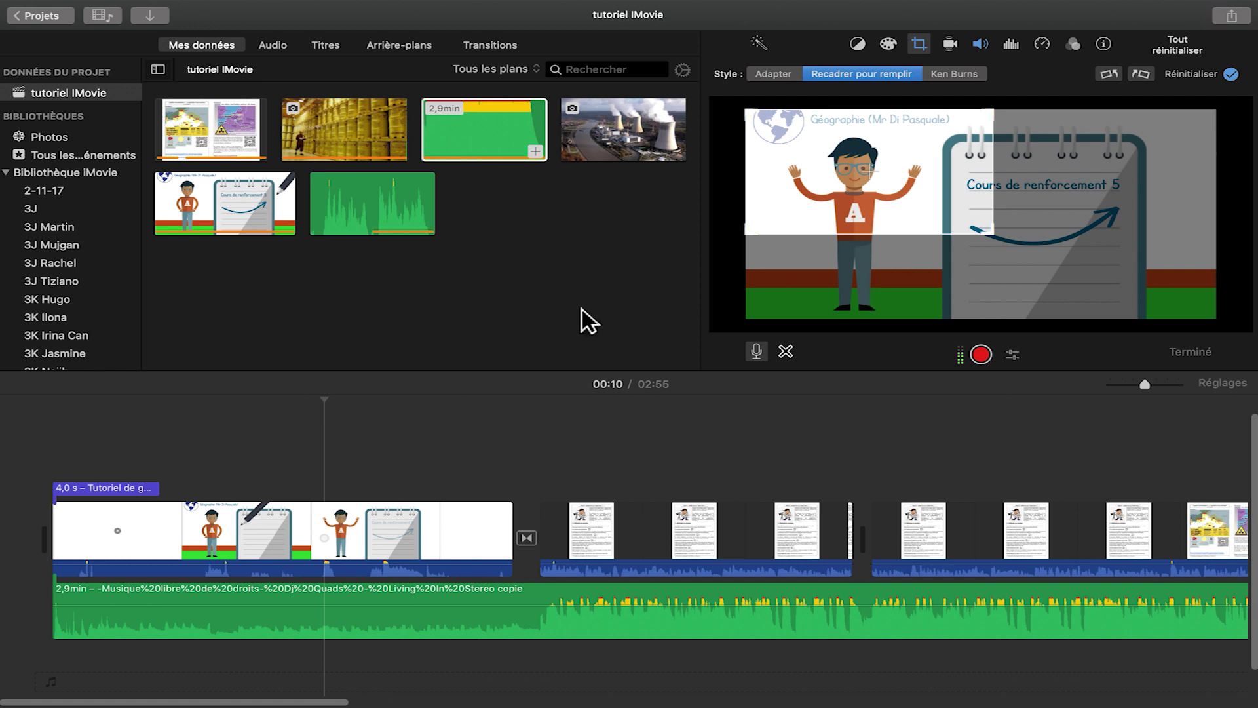
{"action": "left_click", "coordinate": [277, 474]}
{"action": "key", "text": "space"}
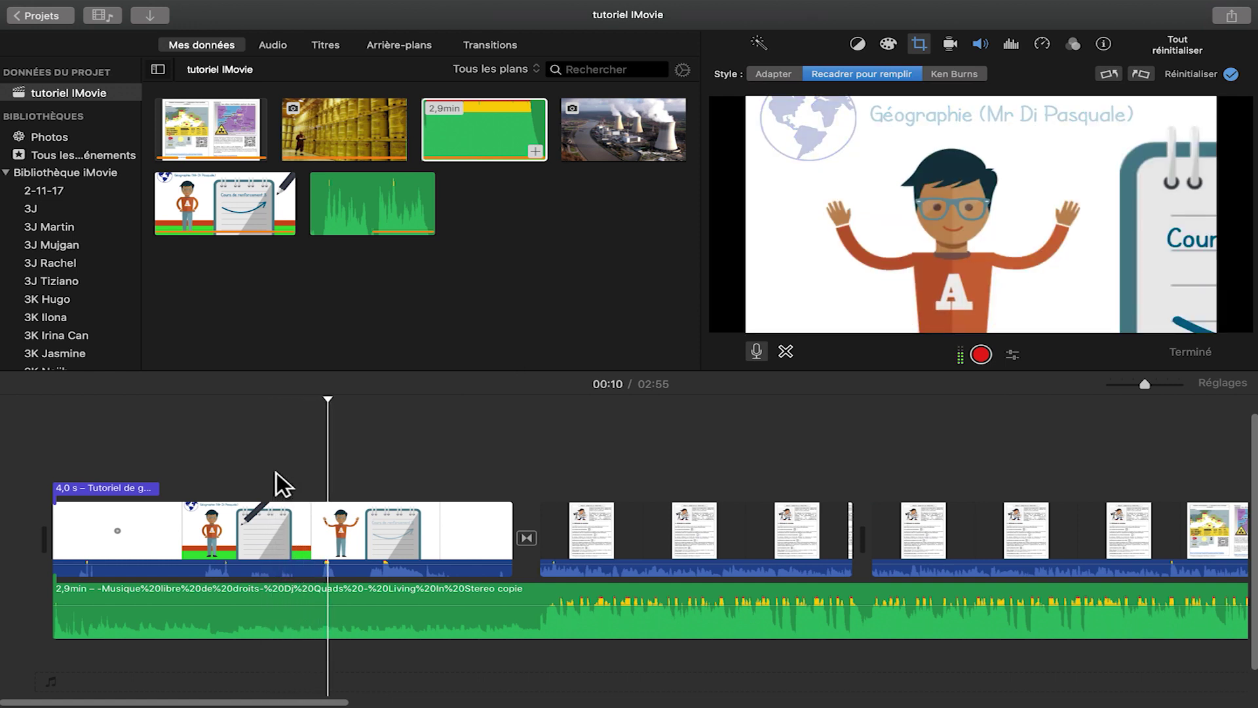
{"action": "key", "text": "space"}
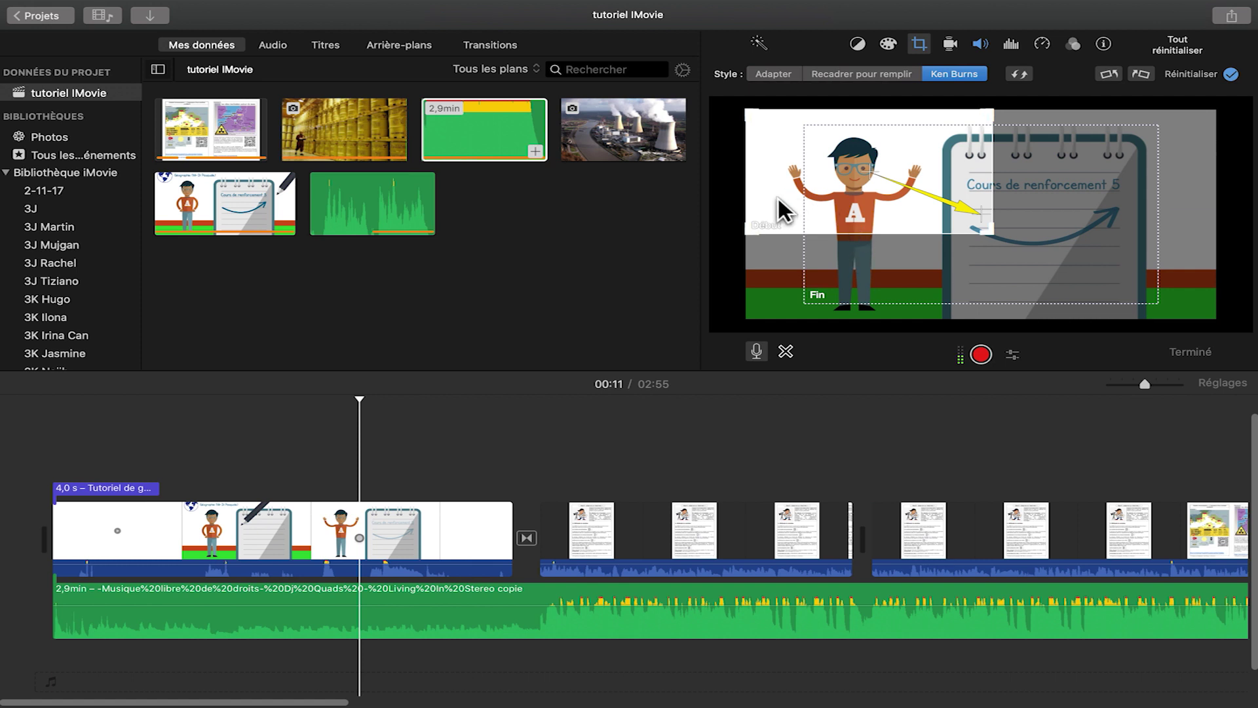
- Apply the Ken Burns style to the opening clip with the end frame over the notepad, and play it from the start
{"action": "left_click_drag", "start_coordinate": [974, 285], "coordinate": [1058, 257]}
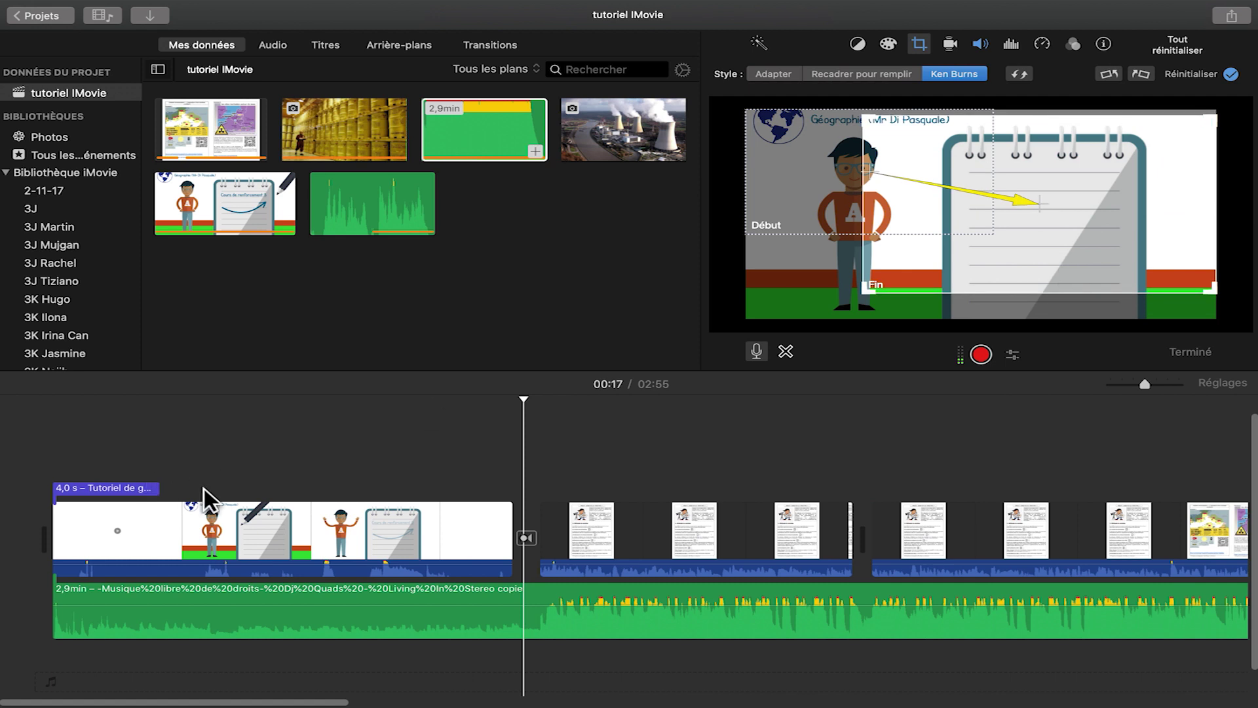
{"action": "left_click", "coordinate": [179, 514]}
{"action": "left_click_drag", "start_coordinate": [174, 407], "coordinate": [11, 427]}
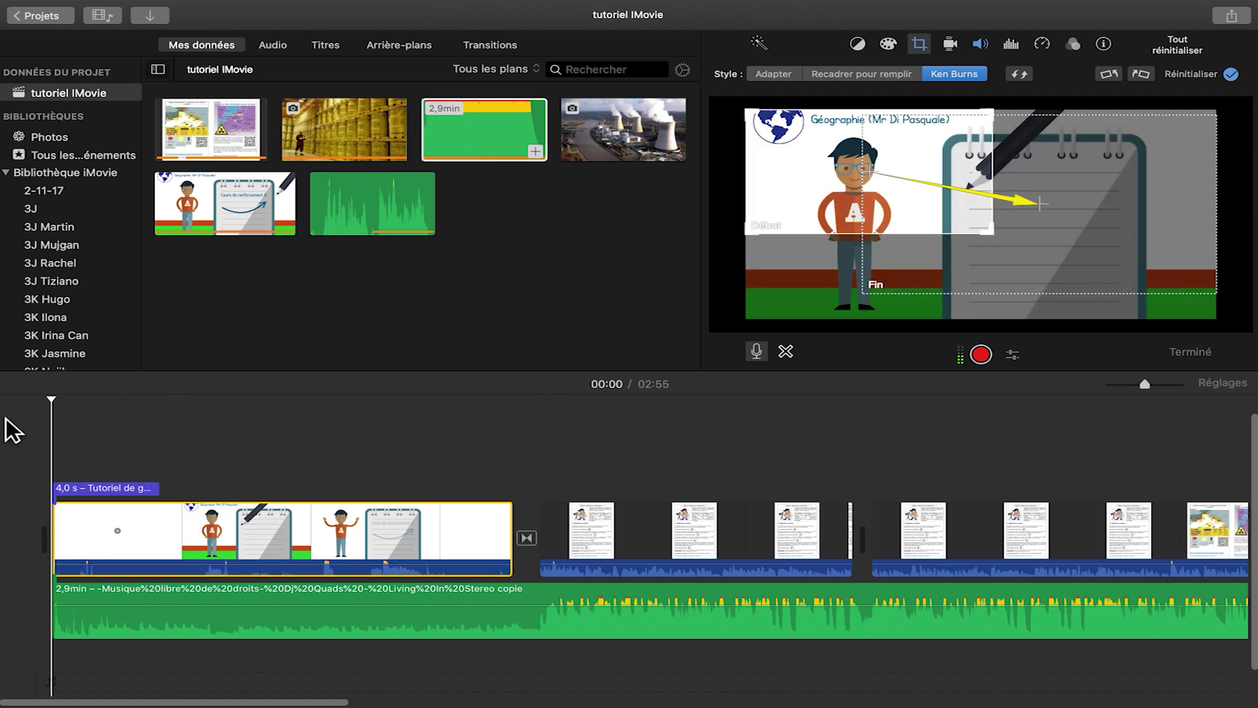
{"action": "key", "text": "space"}
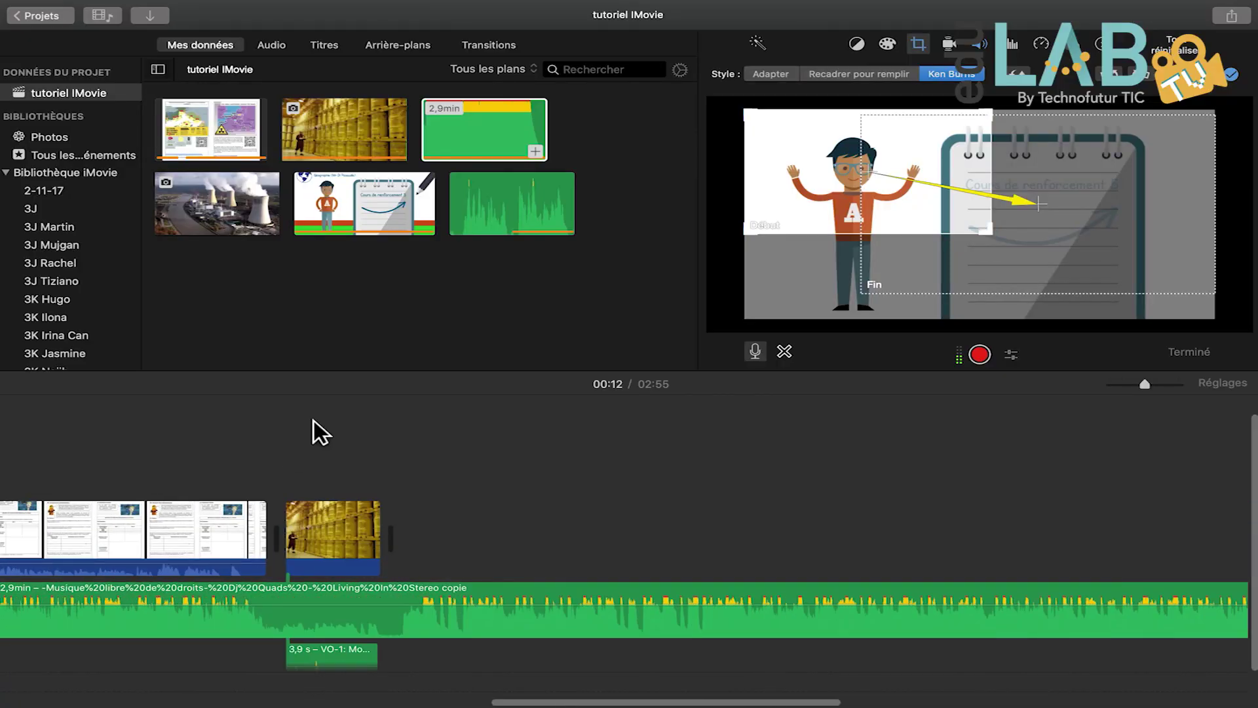
- Shrink the yellow barrels photo's Ken Burns end frame, position it around the armed guard, and play the photo from its beginning
{"action": "left_click", "coordinate": [345, 531]}
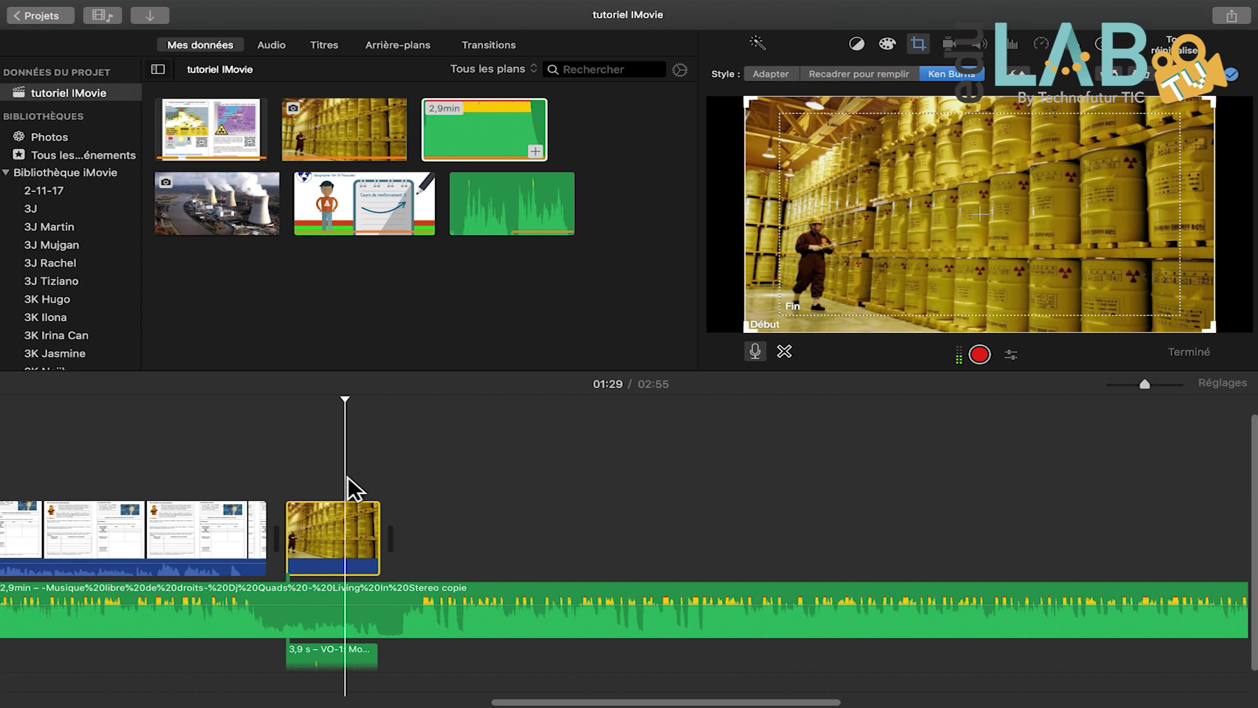
{"action": "left_click", "coordinate": [804, 279]}
{"action": "left_click_drag", "start_coordinate": [781, 313], "coordinate": [951, 228]}
{"action": "left_click_drag", "start_coordinate": [1072, 198], "coordinate": [872, 257]}
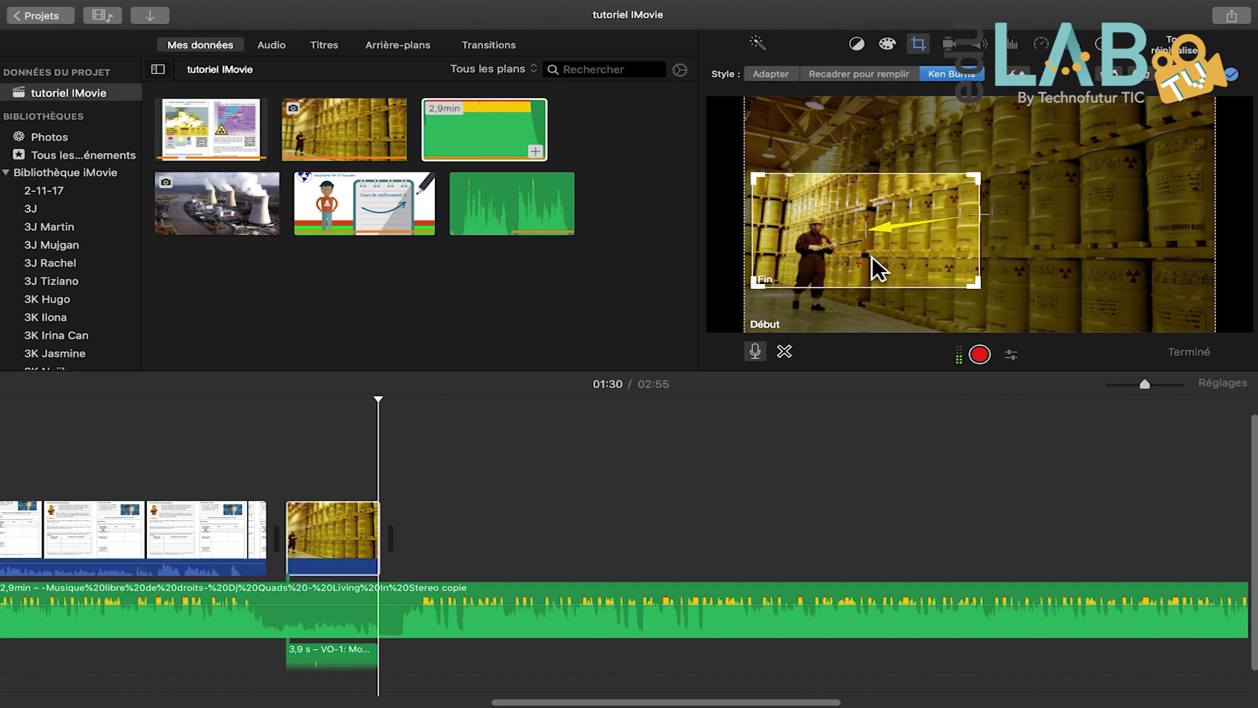
{"action": "left_click_drag", "start_coordinate": [391, 407], "coordinate": [299, 408]}
{"action": "key", "text": "space"}
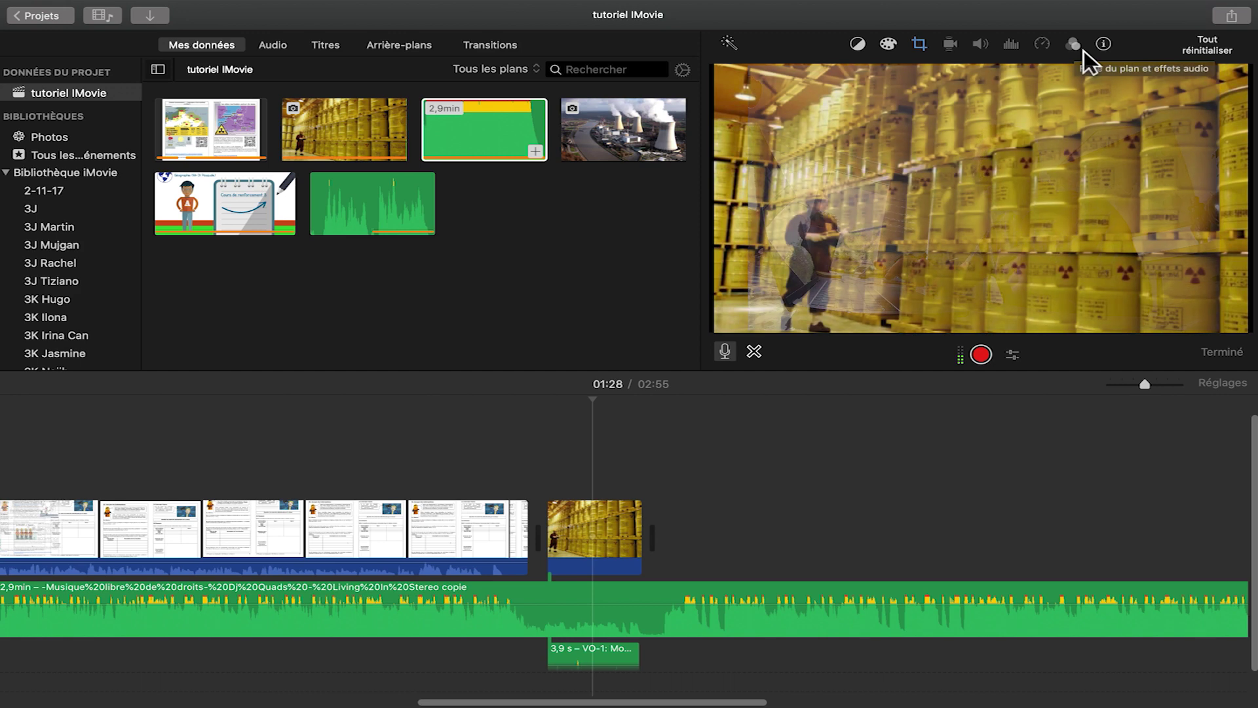
- Apply the Film muet clip filter to the yellow barrels photo
{"action": "left_click", "coordinate": [1084, 49]}
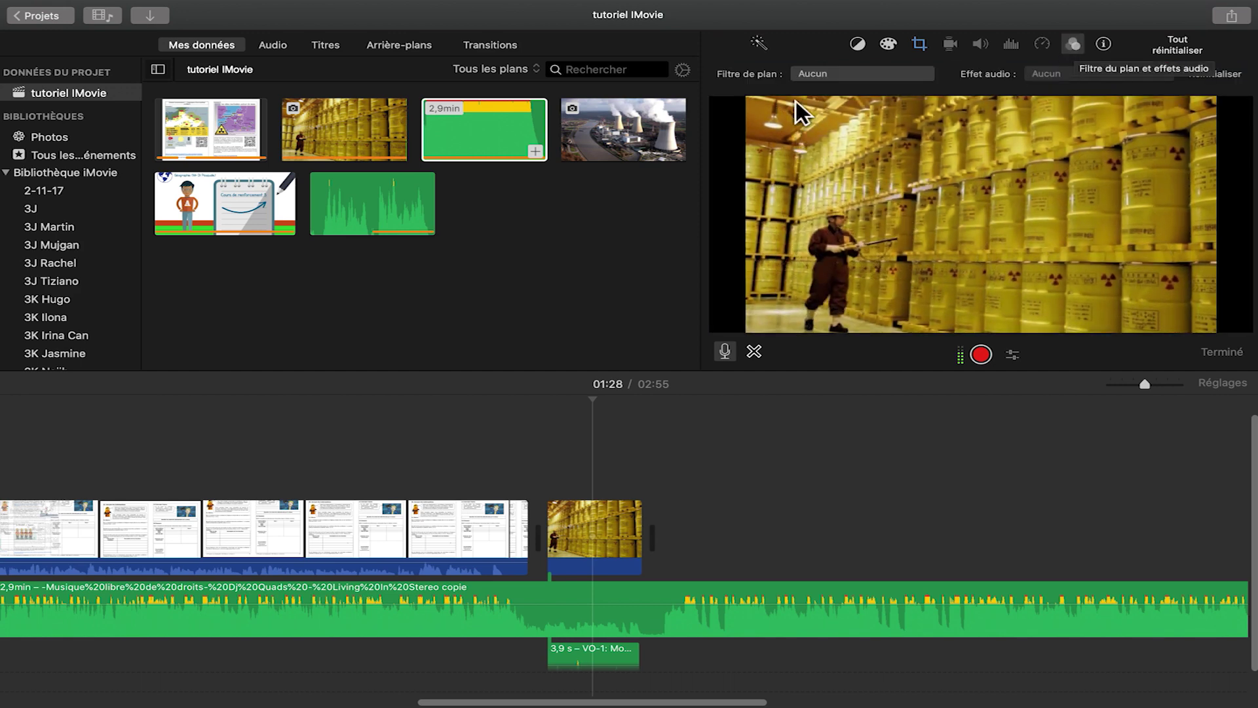
{"action": "left_click", "coordinate": [846, 76]}
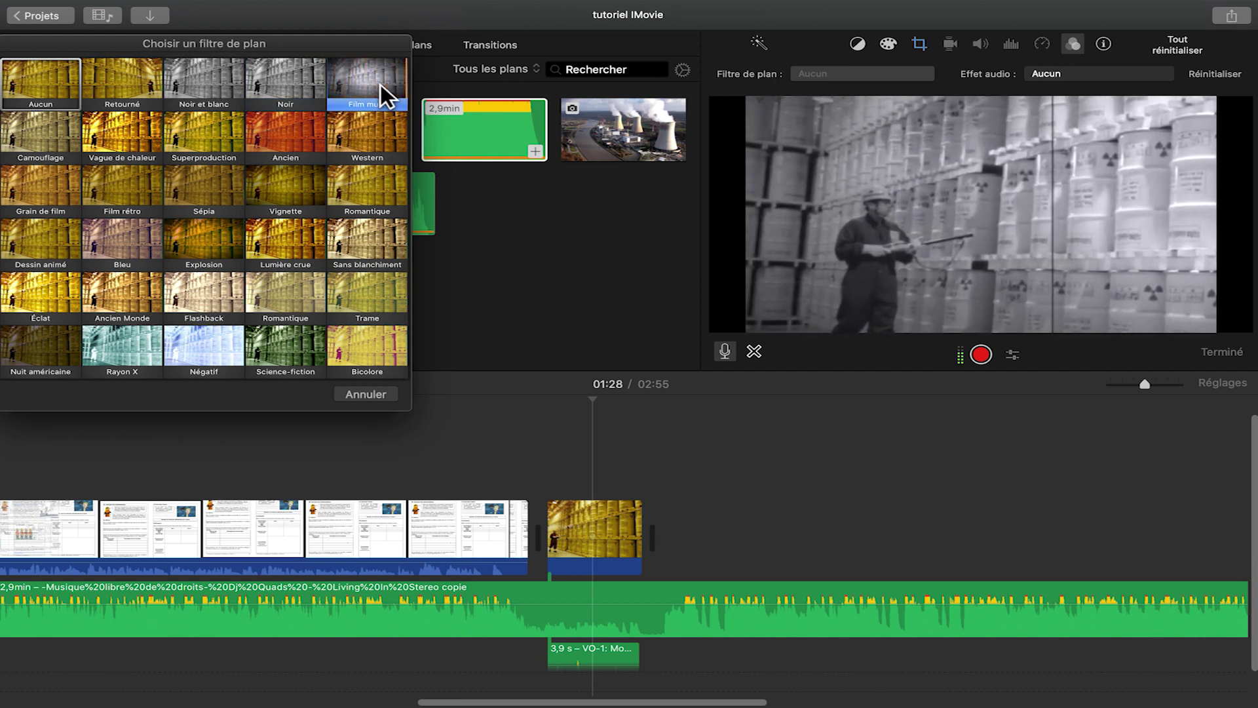
{"action": "left_click", "coordinate": [376, 84]}
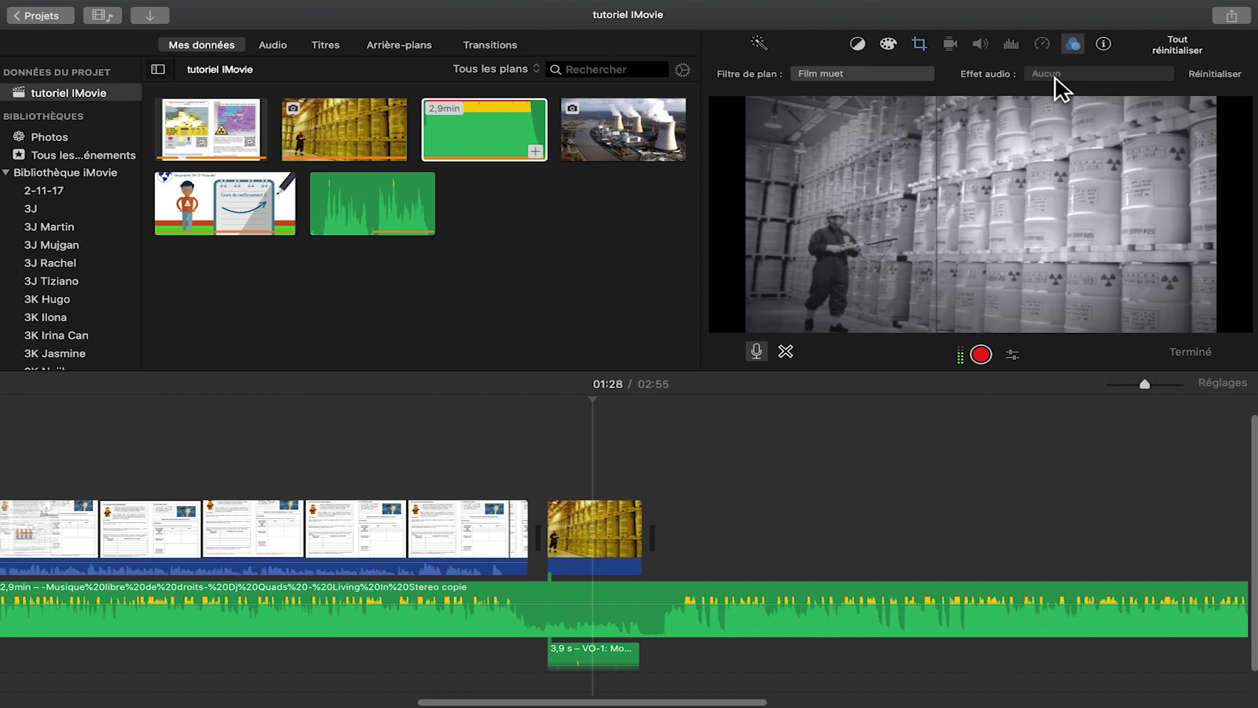
- Select the VO-1 voice-over clip beneath the barrels photo and open its audio effect choices
{"action": "left_click", "coordinate": [620, 655]}
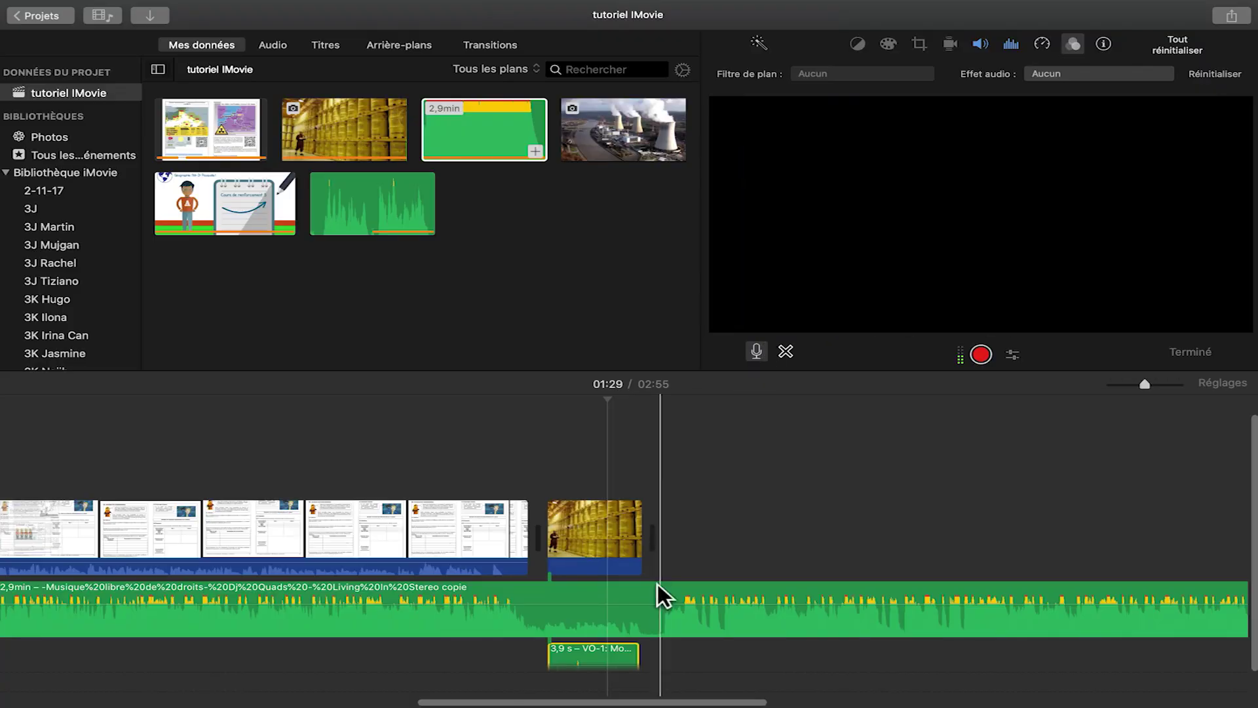
{"action": "scroll", "coordinate": [624, 652], "scroll_direction": "down", "scroll_amount": 1}
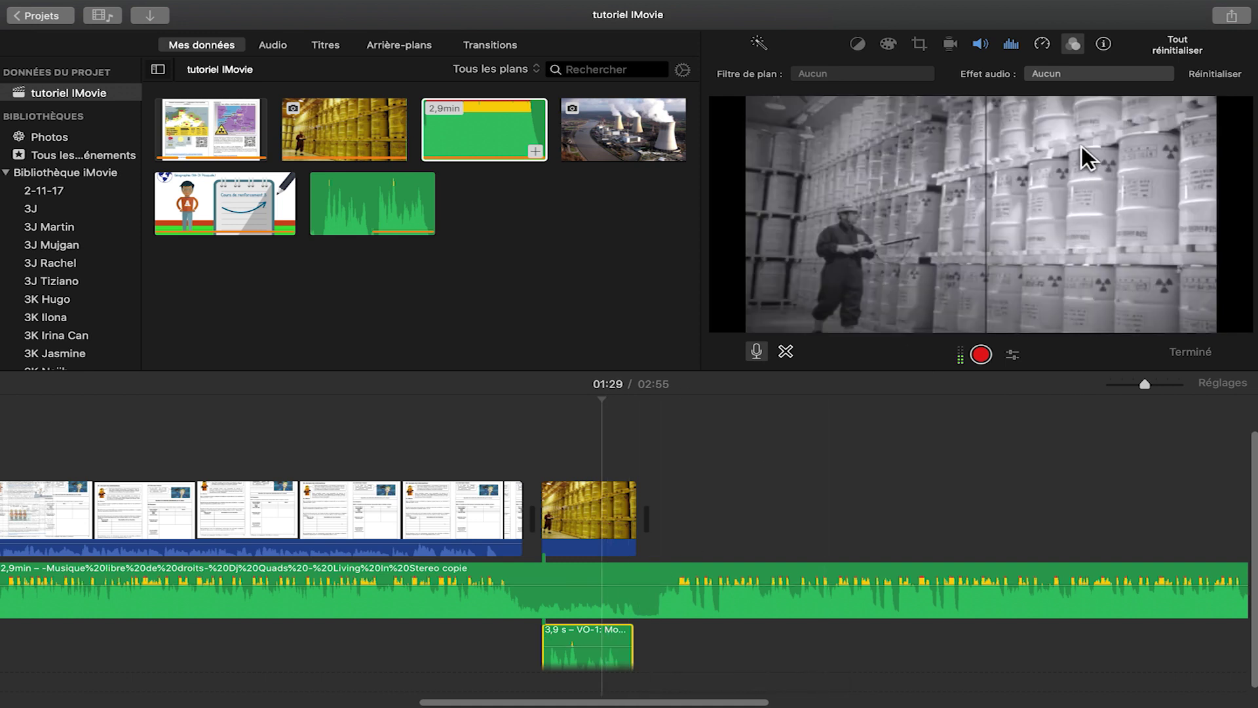
{"action": "left_click", "coordinate": [1072, 76]}
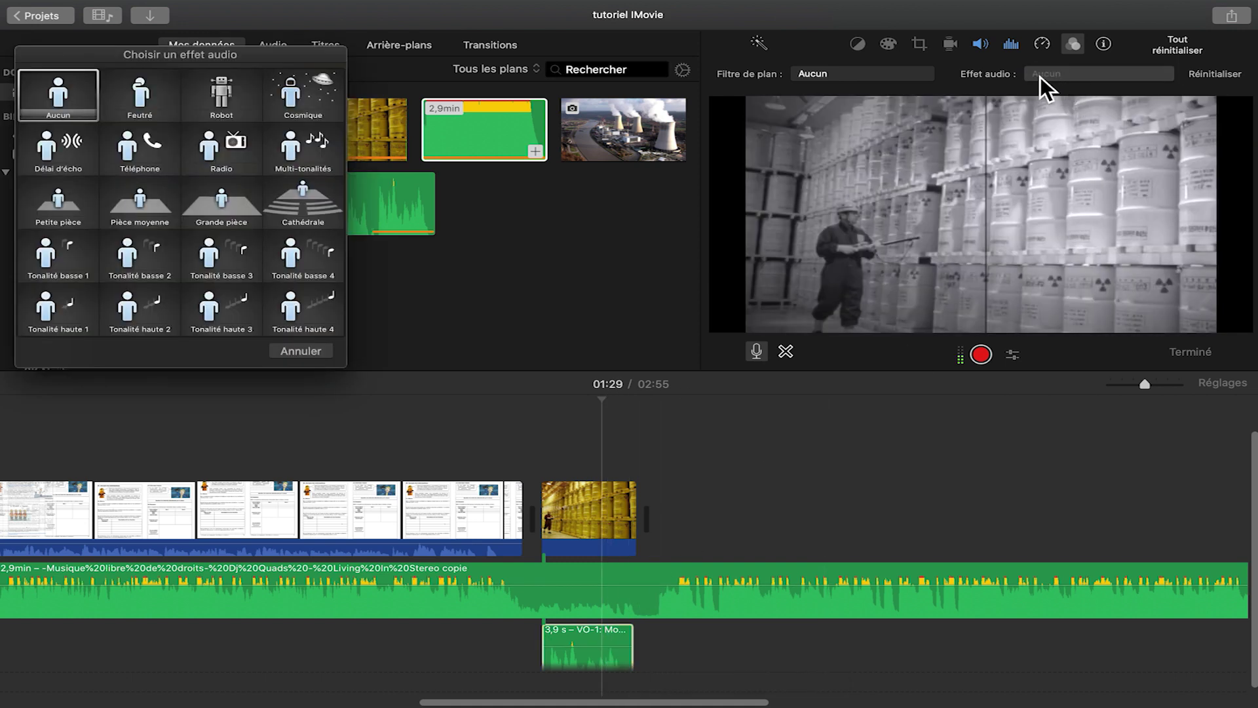